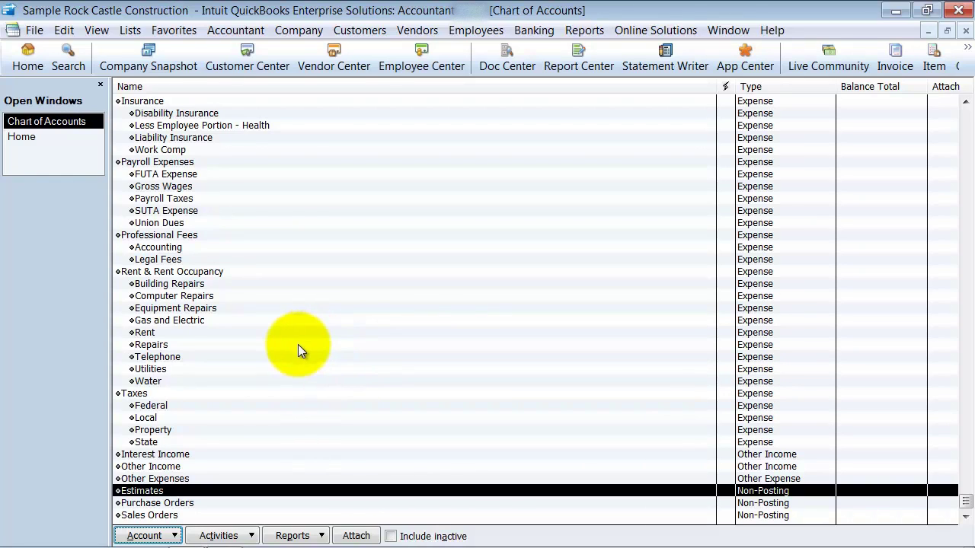
Step: Switch the Chart of Accounts to Flat View with full Parent:Subaccount names
click(169, 536)
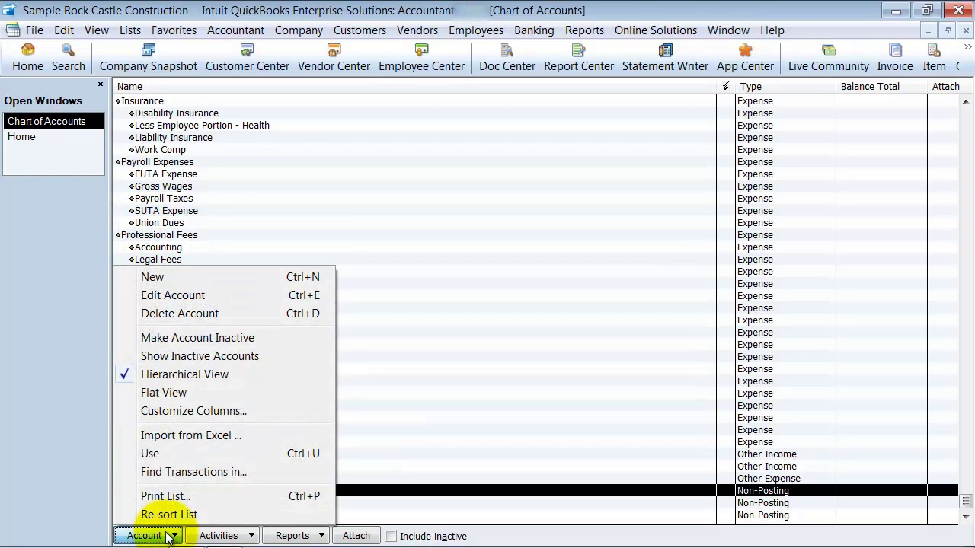
click(436, 394)
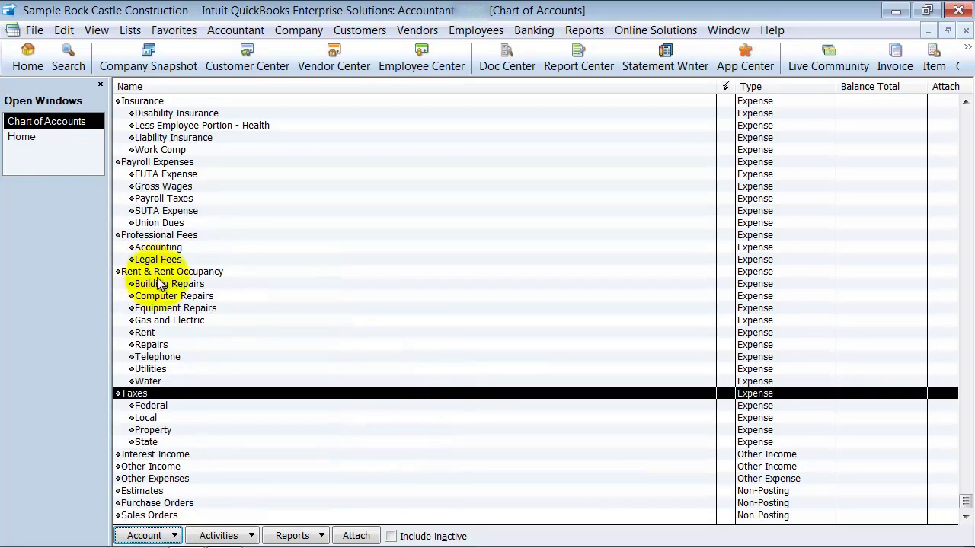
click(141, 535)
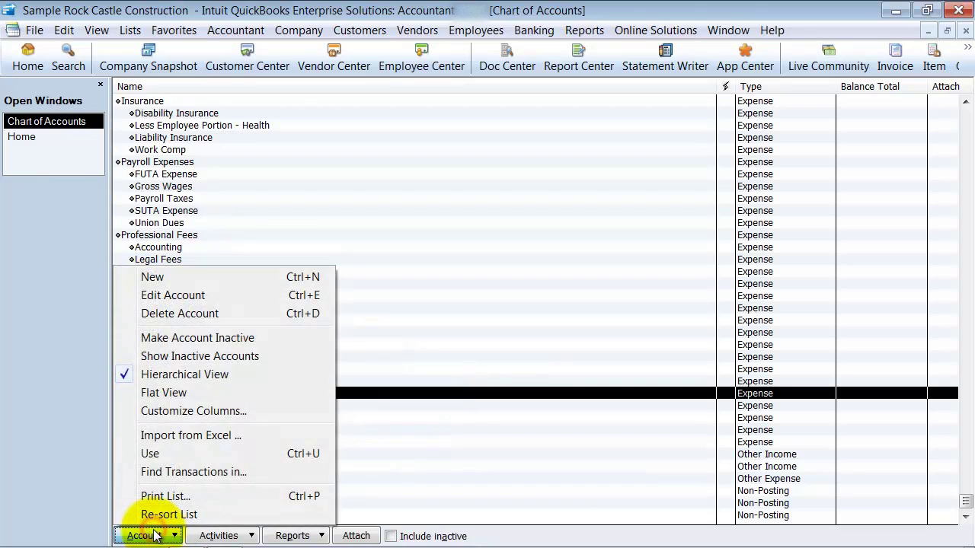
click(156, 394)
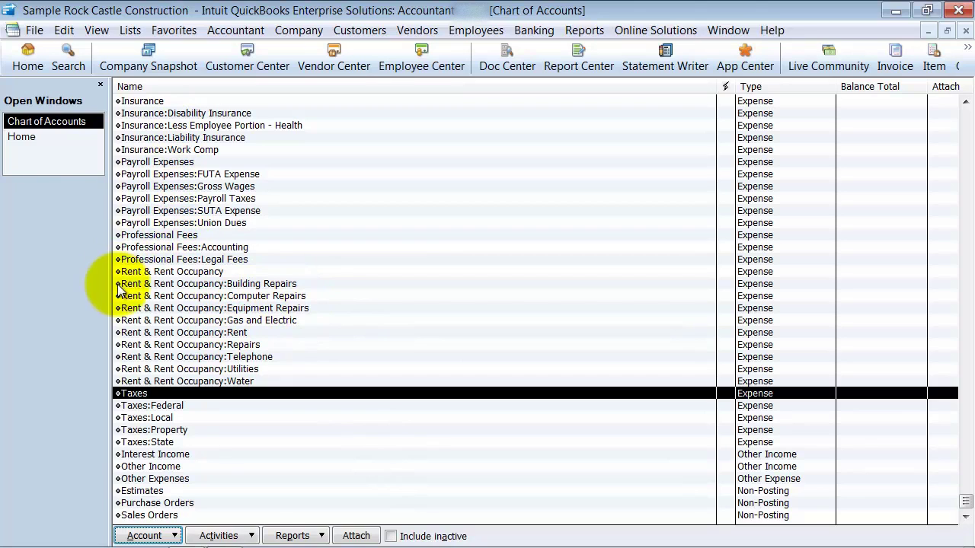
Step: Try dragging Building Repairs lower in the flat list and dismiss the move-not-allowed warning
drag(117, 284, 117, 326)
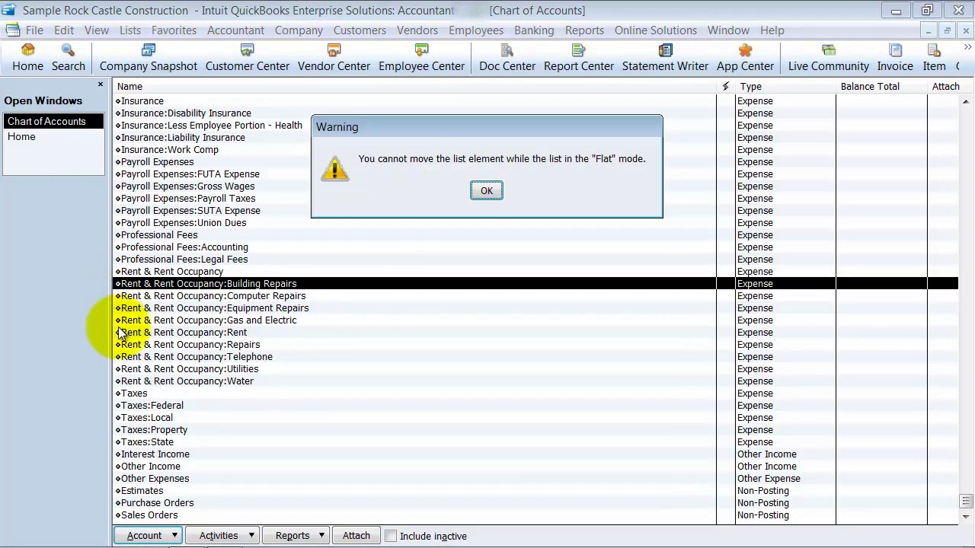
click(486, 190)
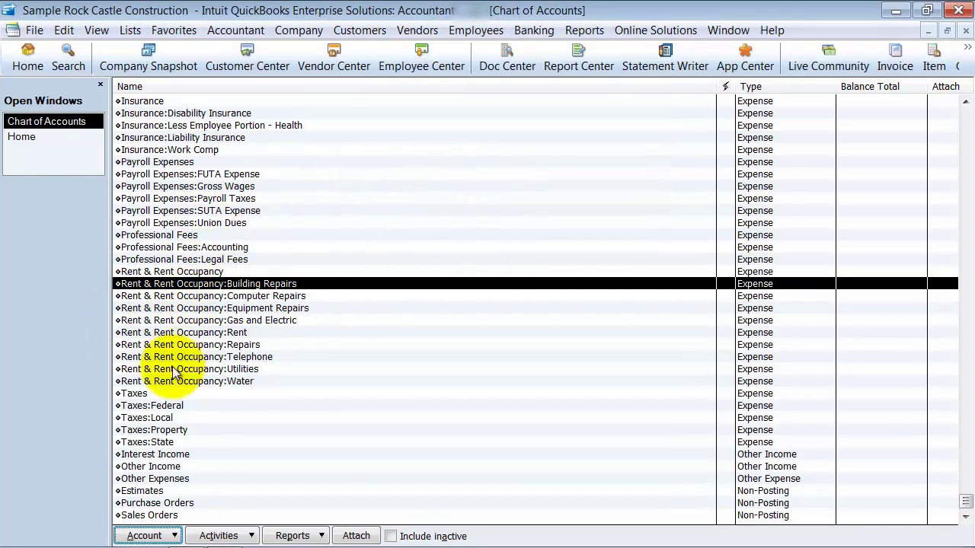
click(144, 535)
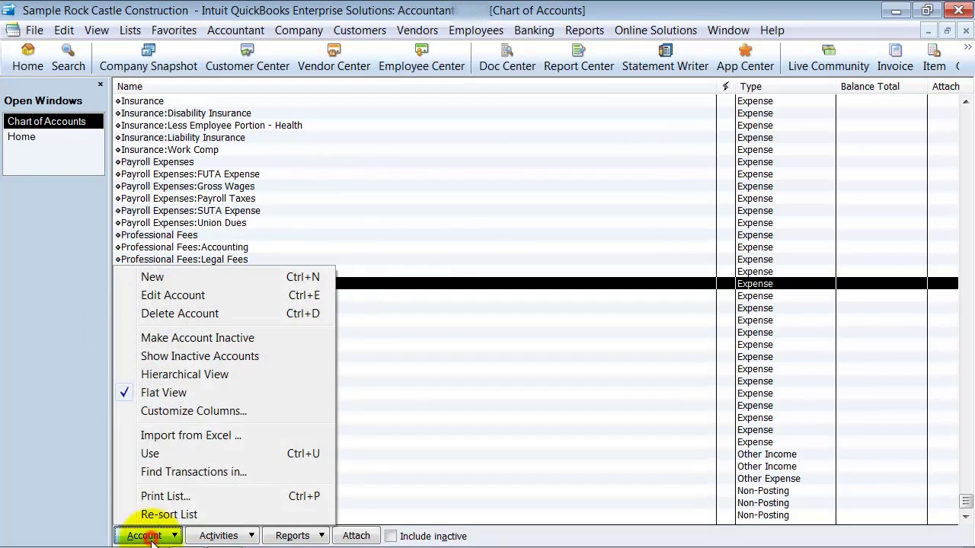
Step: Return to Hierarchical View, sort by Type and Balance Total, then dismiss the sorted-list move warning
click(162, 375)
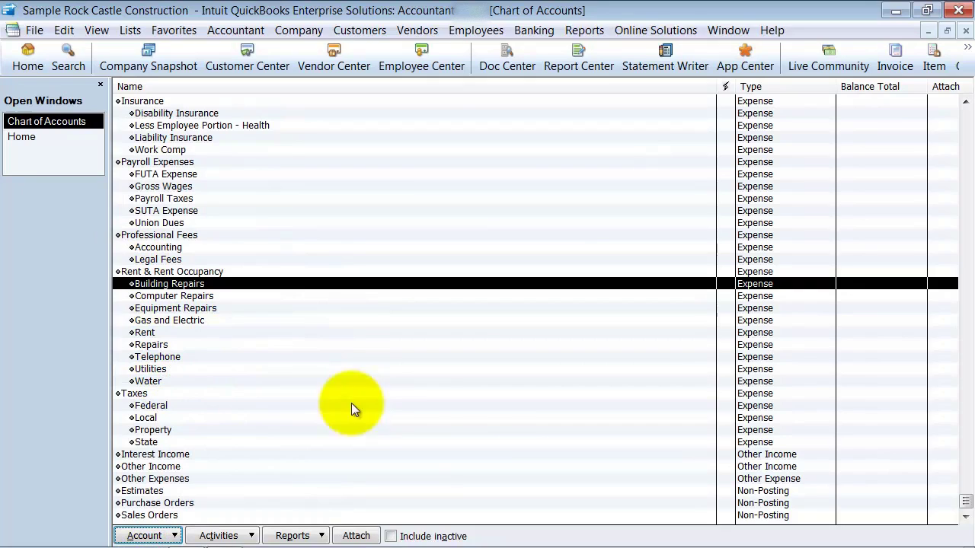
click(765, 88)
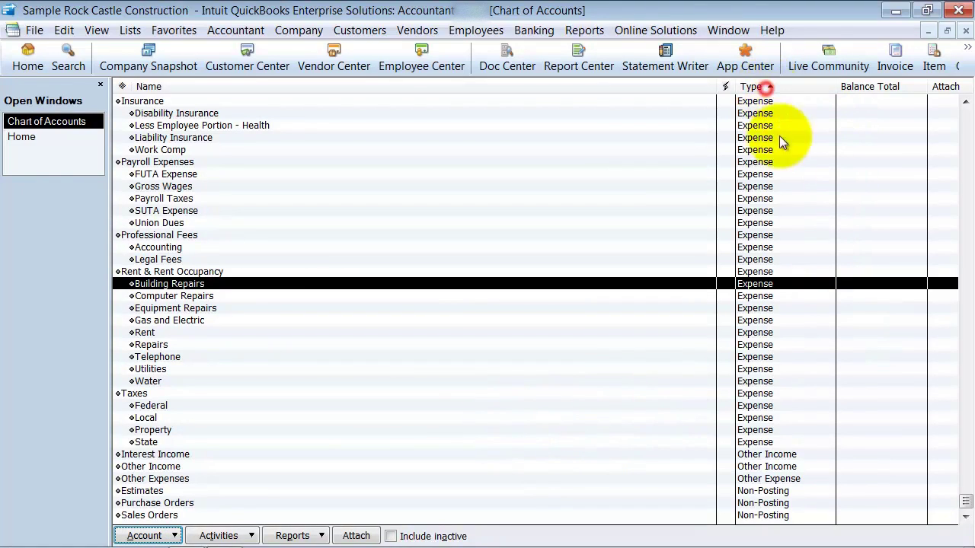
click(872, 91)
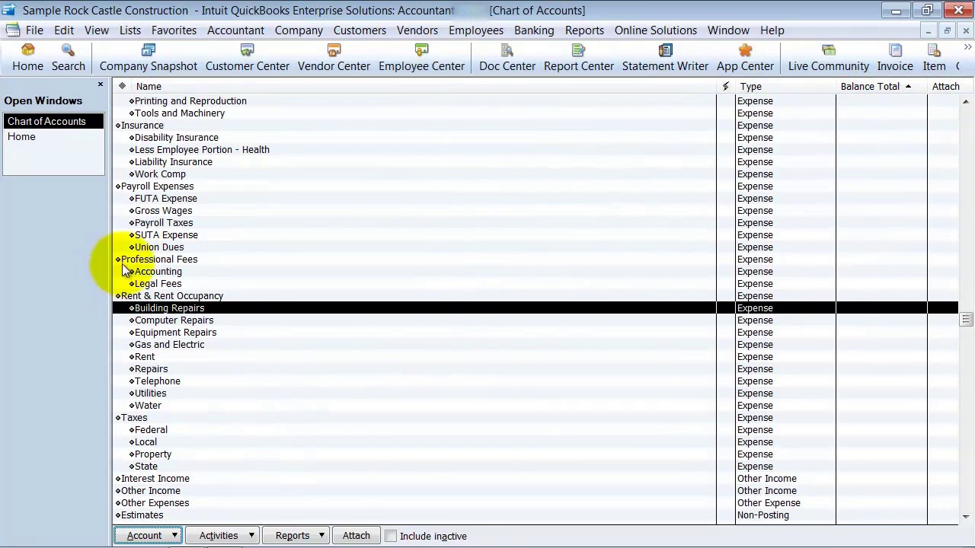
drag(118, 259, 116, 184)
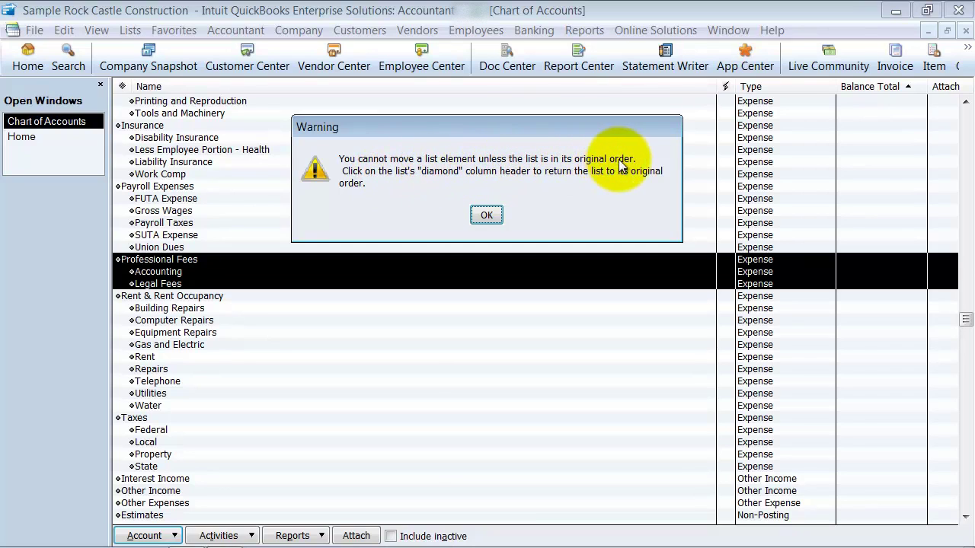
click(488, 215)
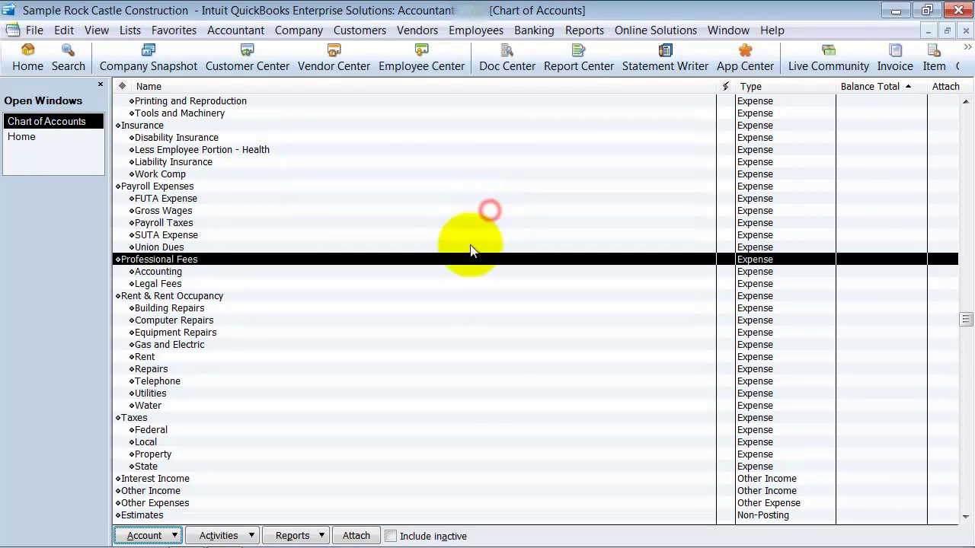
Step: Re-sort the account list to restore its original order
click(179, 536)
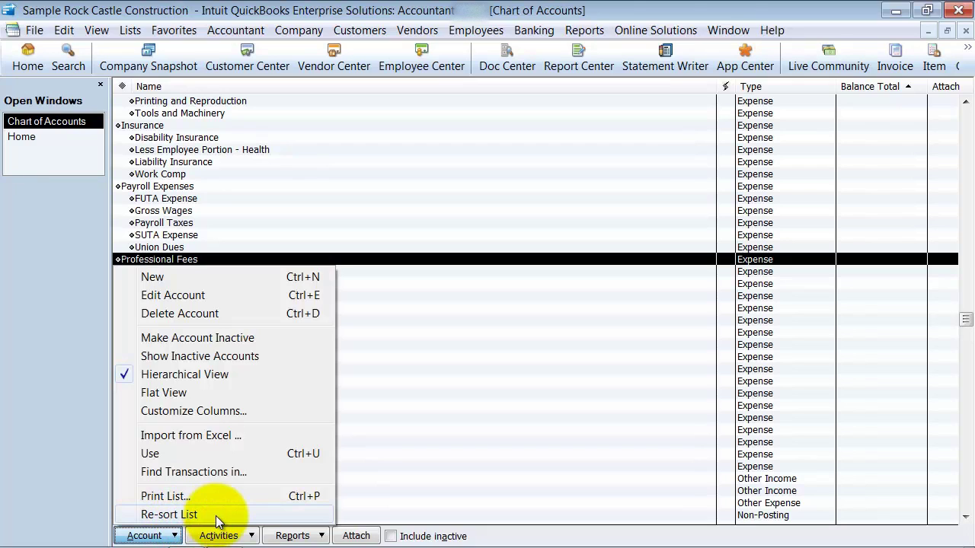
click(217, 516)
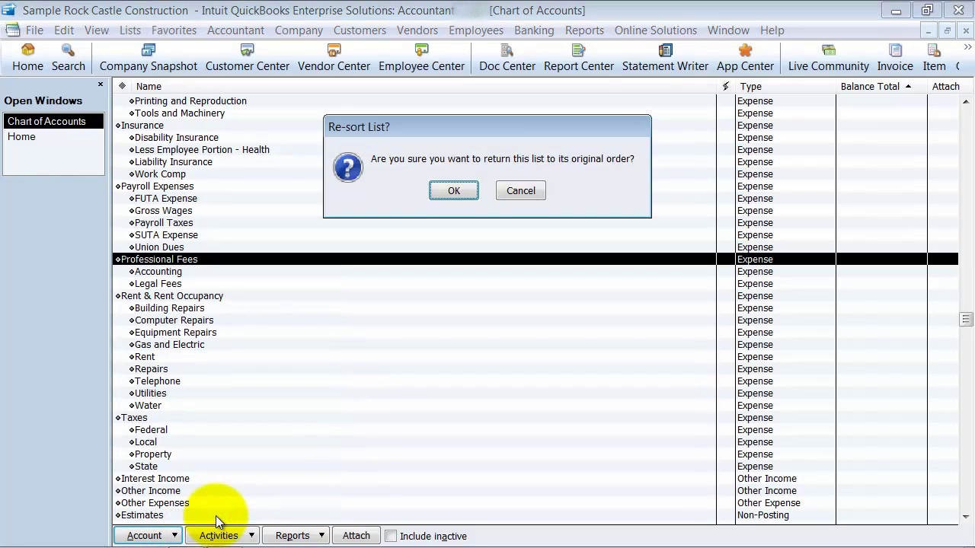
click(454, 191)
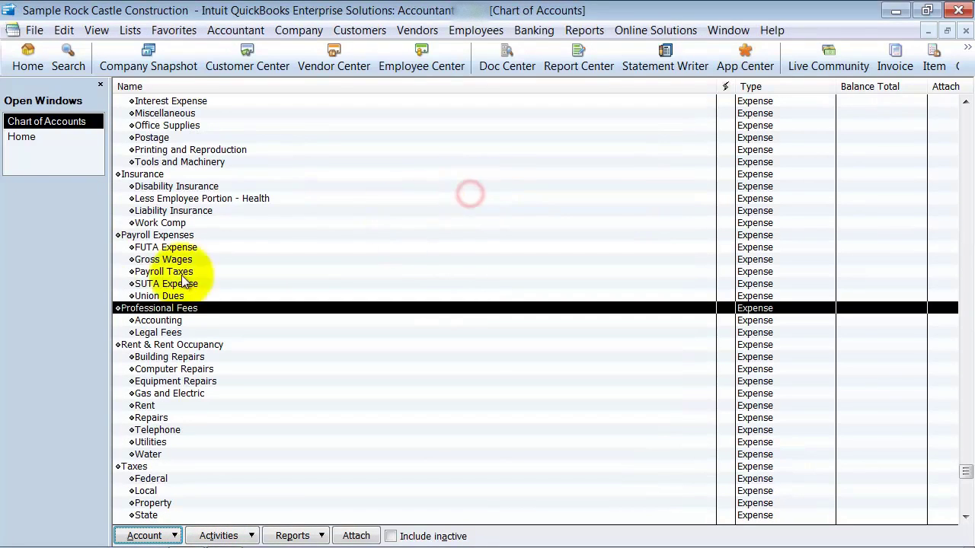
Step: Move Computer Repairs and Equipment Repairs above Building Repairs under Rent & Rent Occupancy
drag(118, 308, 115, 339)
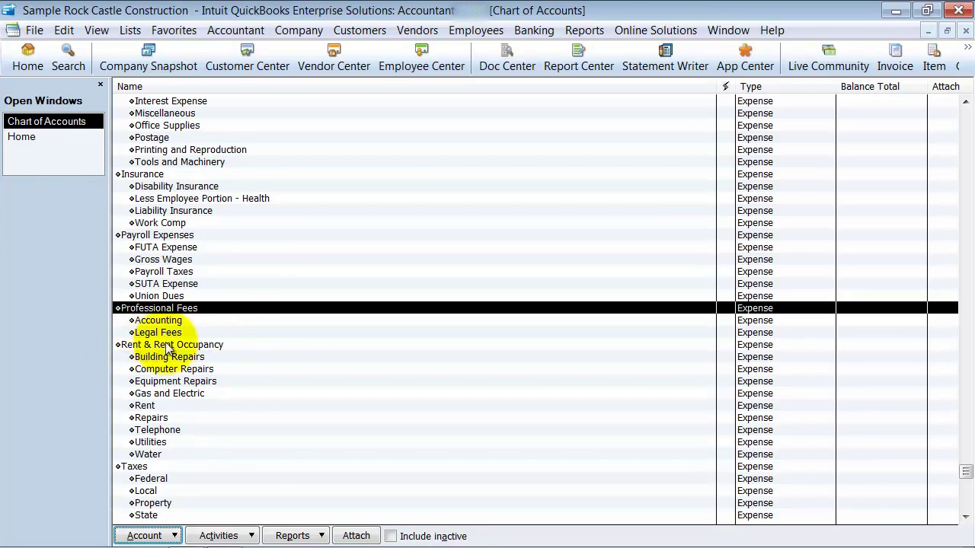
click(134, 368)
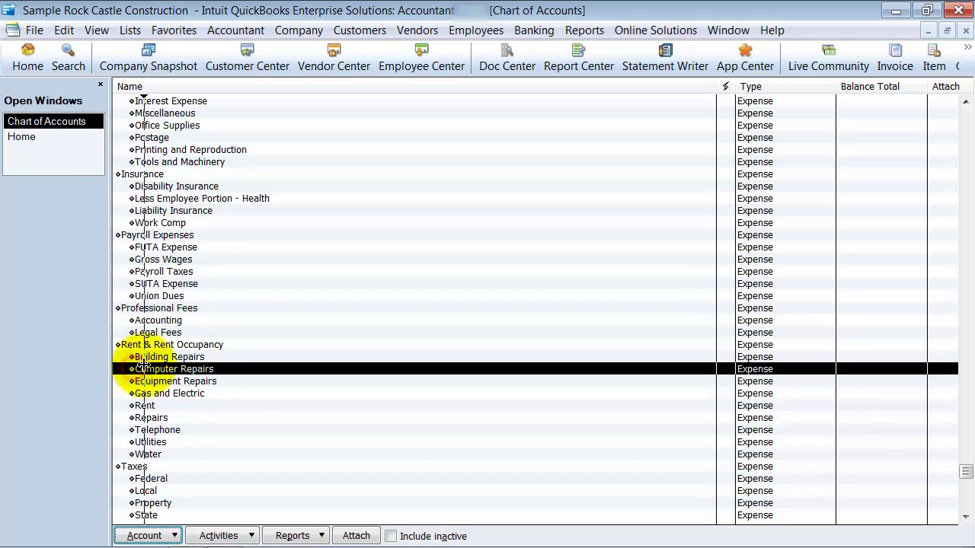
mouse_move(134, 368)
mouse_down()
mouse_move(147, 370)
mouse_move(156, 395)
mouse_move(133, 357)
mouse_up()
click(131, 381)
click(133, 368)
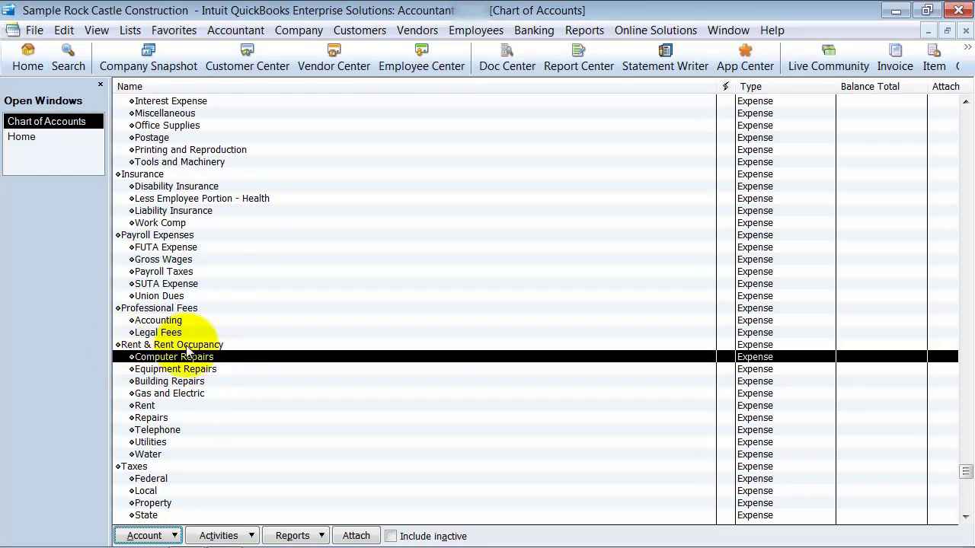
Step: Start a new bill in Enter Bills and view the Rent & Rent Occupancy account choices
click(421, 30)
click(424, 49)
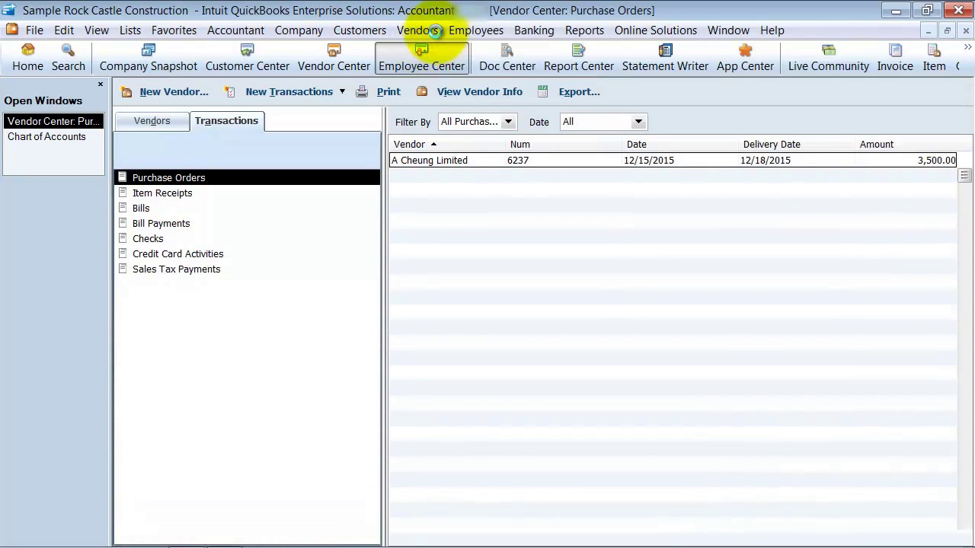
click(426, 52)
click(418, 30)
click(444, 75)
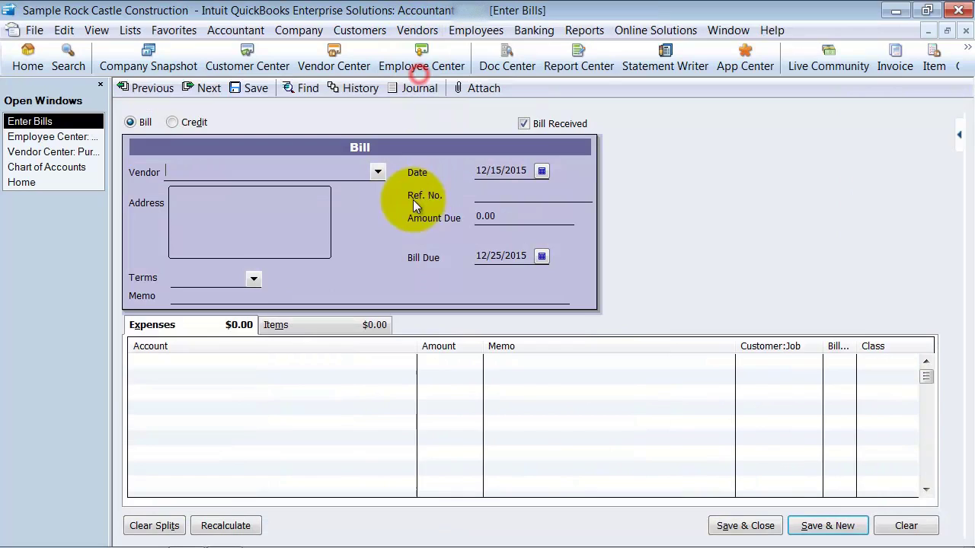
click(166, 365)
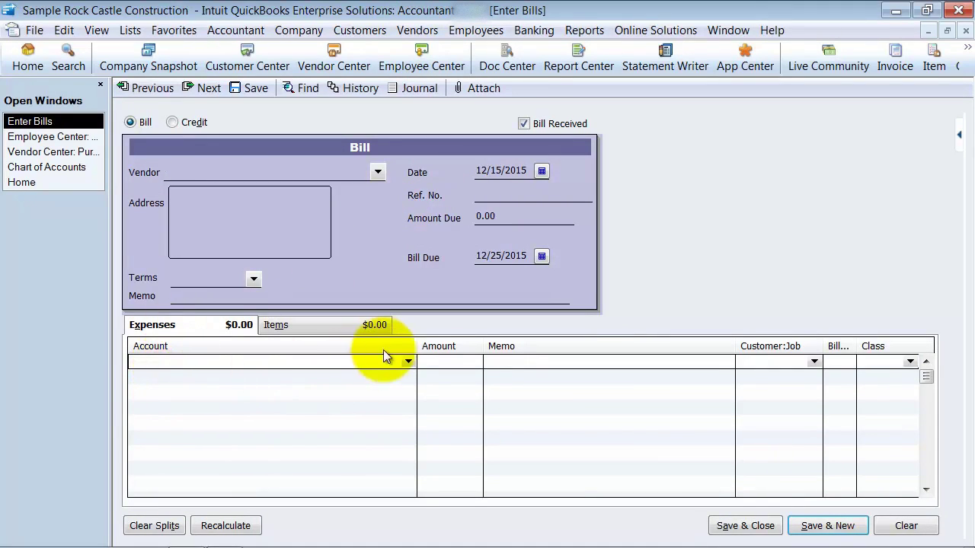
drag(411, 343, 329, 346)
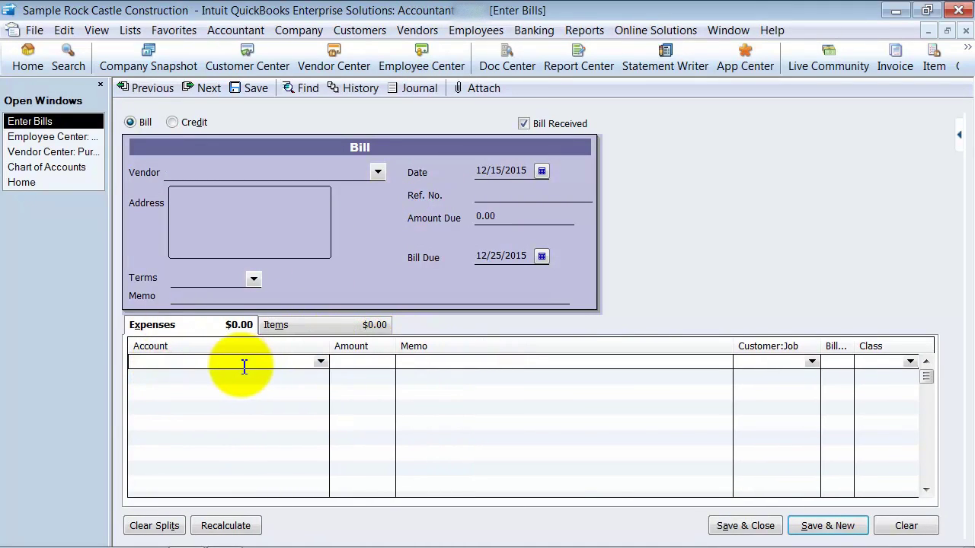
text(Rent & Rent Occupancy)
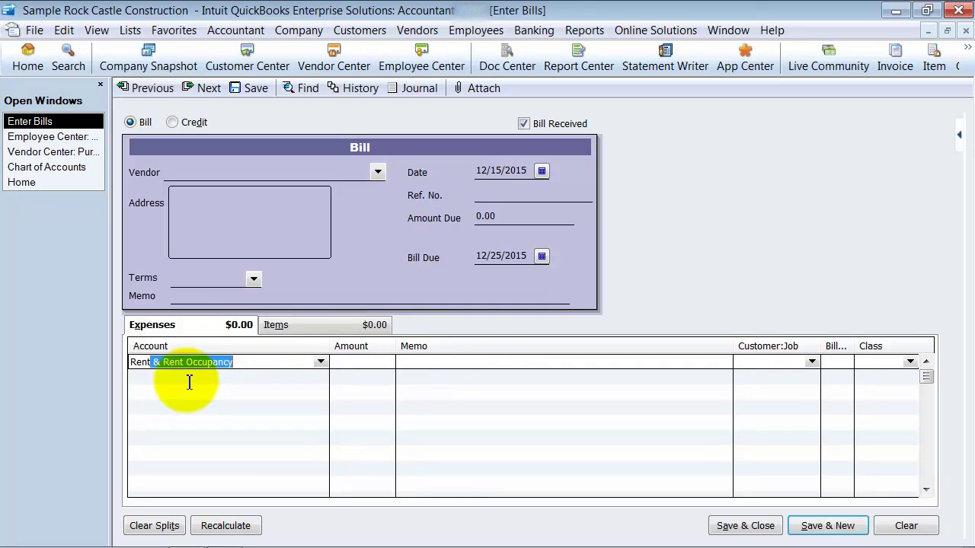
click(320, 362)
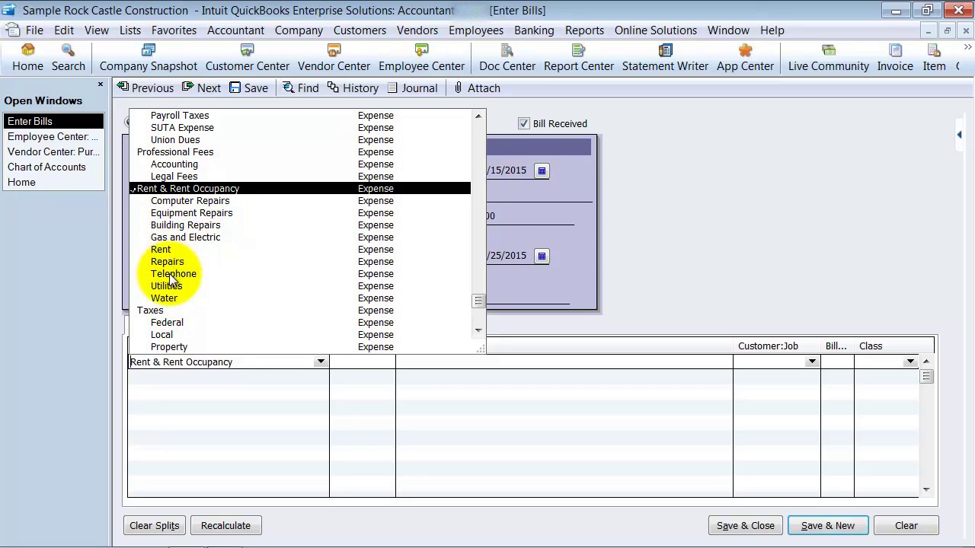
Step: Clear the trial bill and close the bill, Employee Center and Vendor Center windows
click(910, 527)
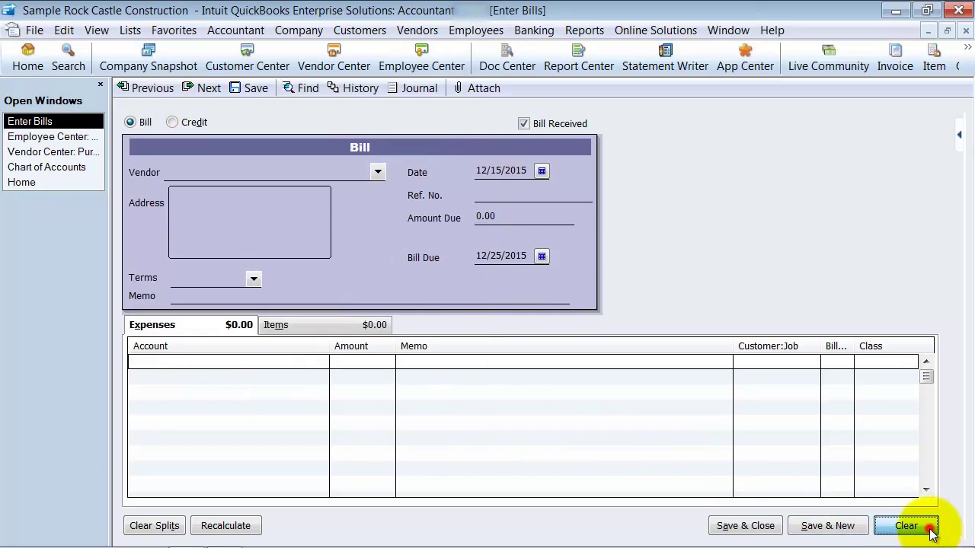
click(965, 30)
click(966, 30)
click(965, 31)
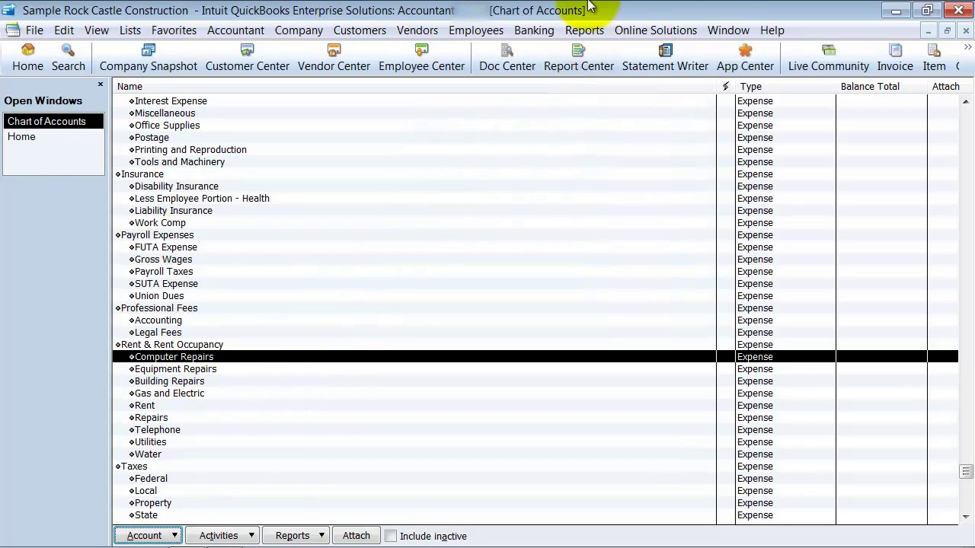
click(584, 31)
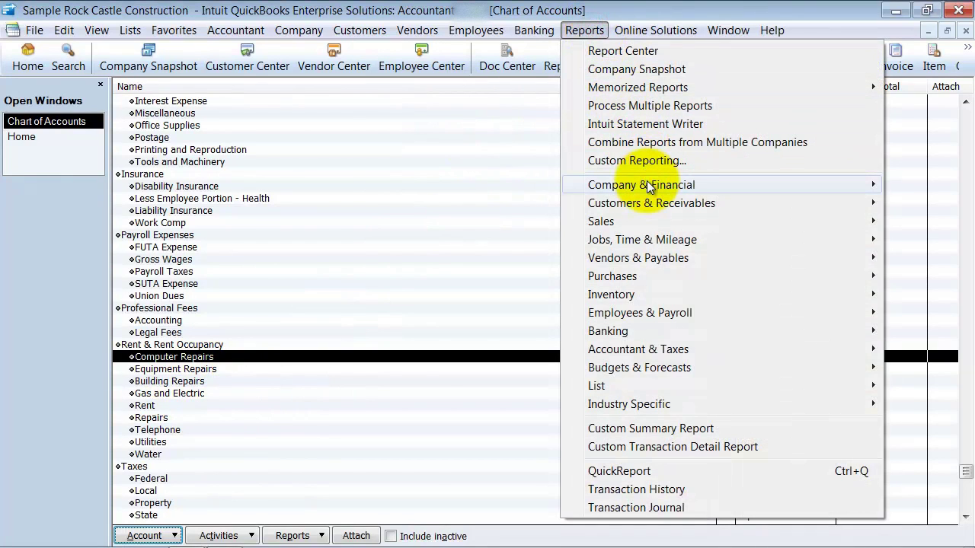
Step: Run Profit & Loss Standard for All dates, narrow the amount column, and scroll to Rent & Rent Occupancy
mouse_move(648, 185)
click(544, 179)
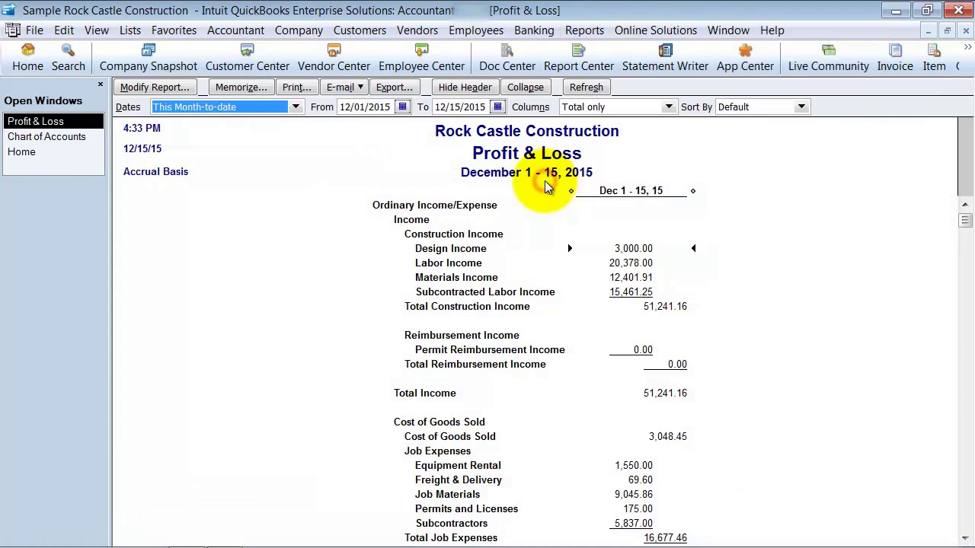
text(All)
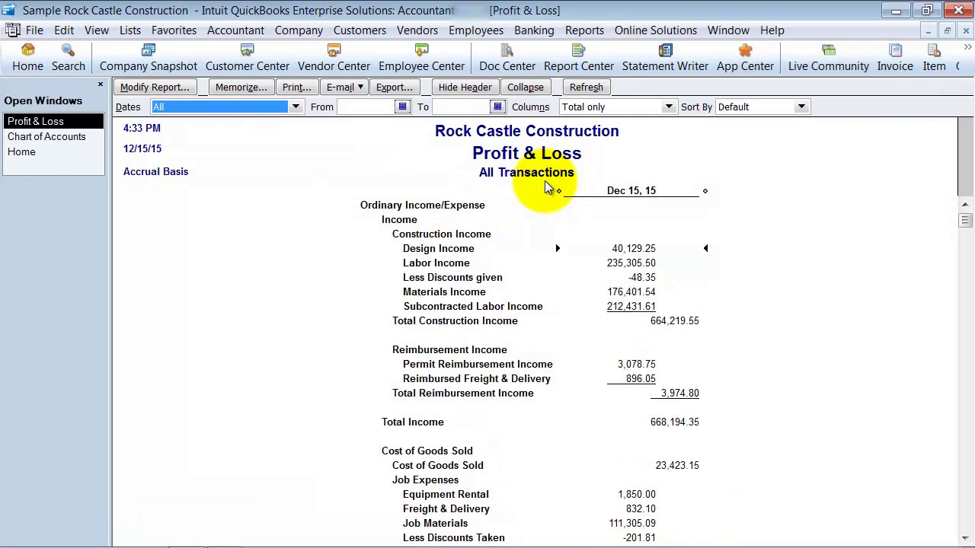
drag(706, 190, 616, 191)
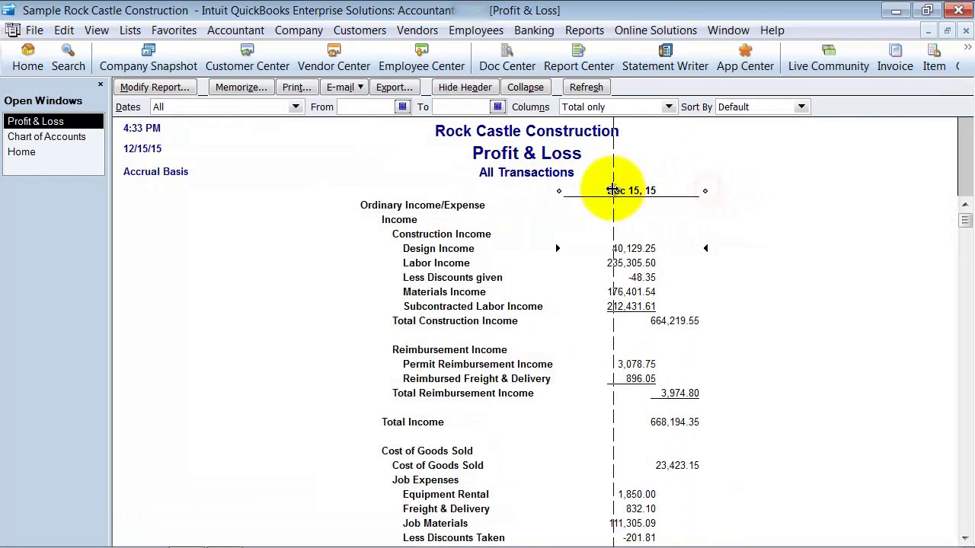
drag(965, 220, 965, 484)
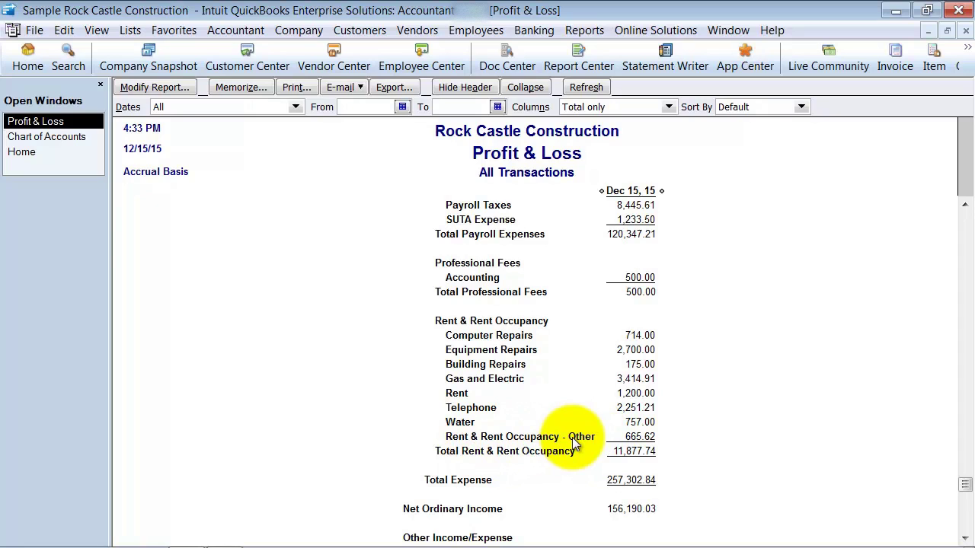
click(61, 137)
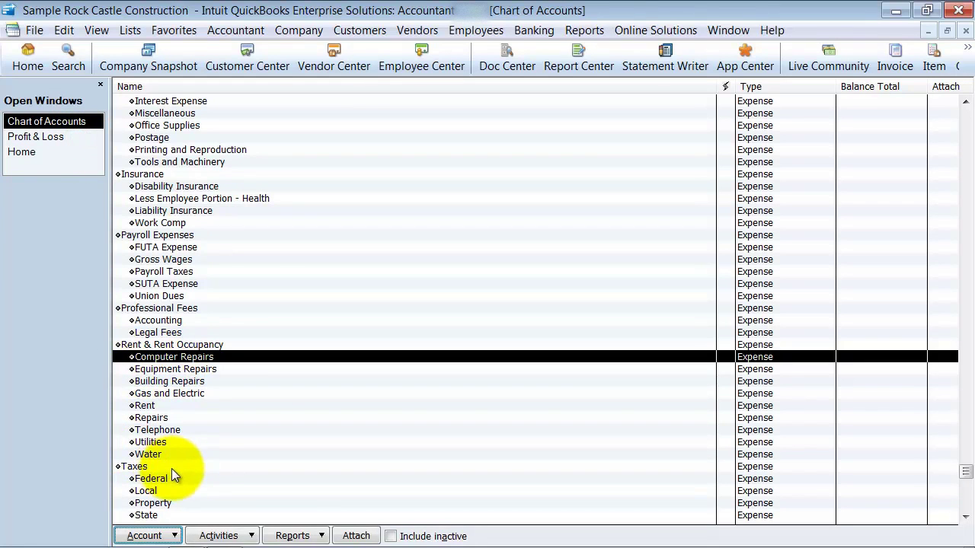
click(38, 136)
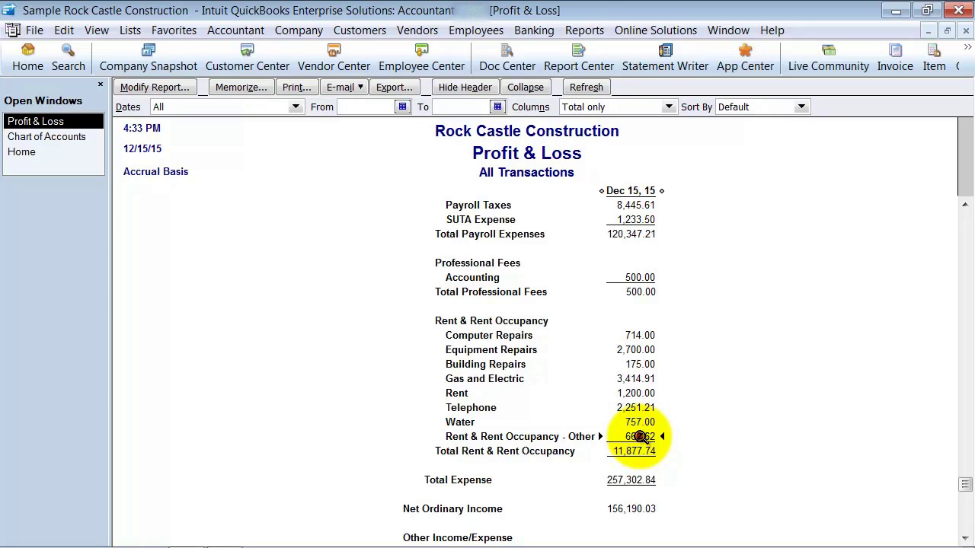
Step: QuickZoom on the 665.62 Other amount and open the 8/03 Cal Gas & Electric bill
double_click(639, 436)
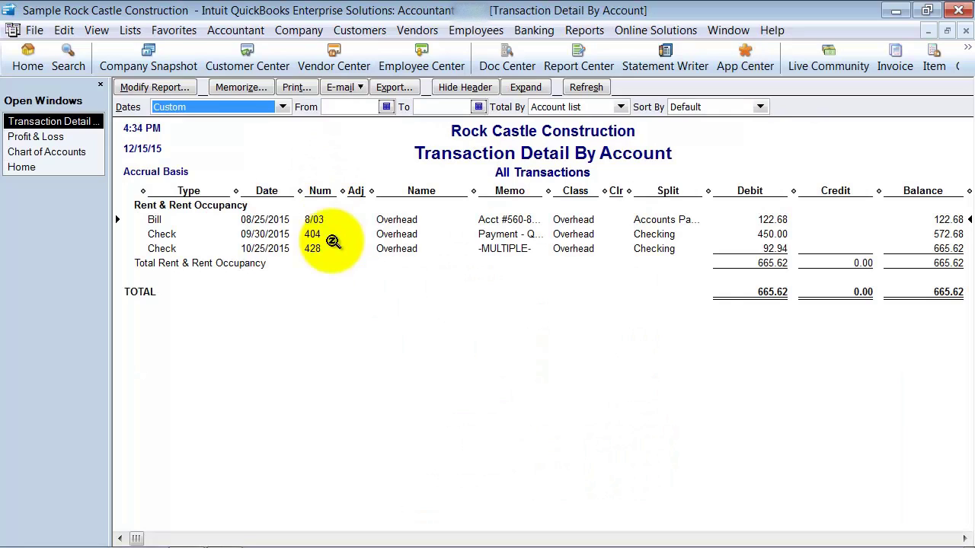
double_click(333, 304)
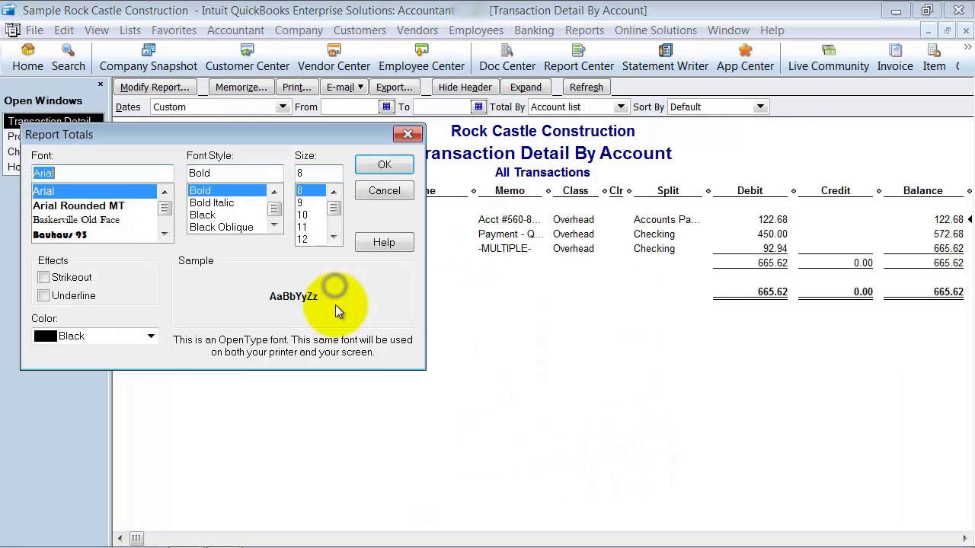
click(384, 191)
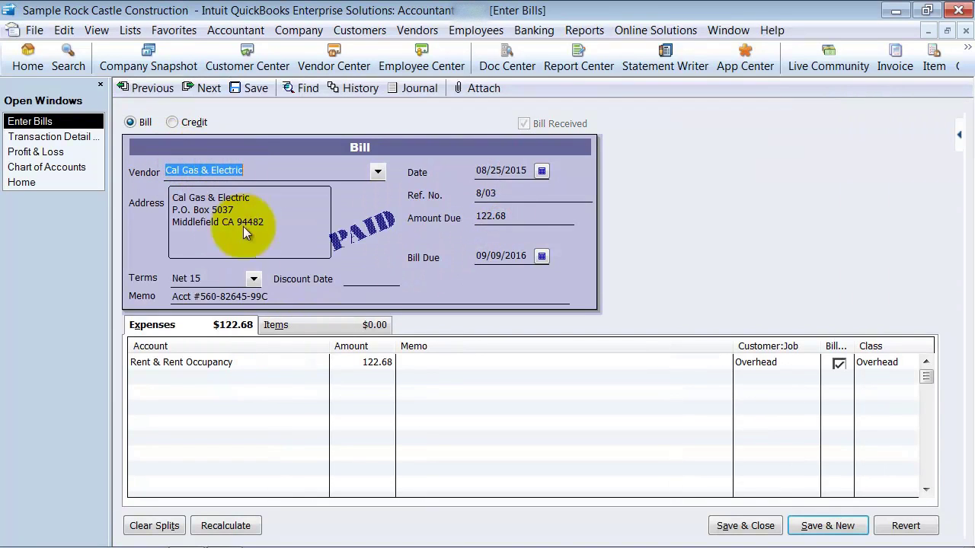
Step: Recode the 122.68 bill to Rent & Rent Occupancy:Gas and Electric and save it
click(281, 362)
click(320, 362)
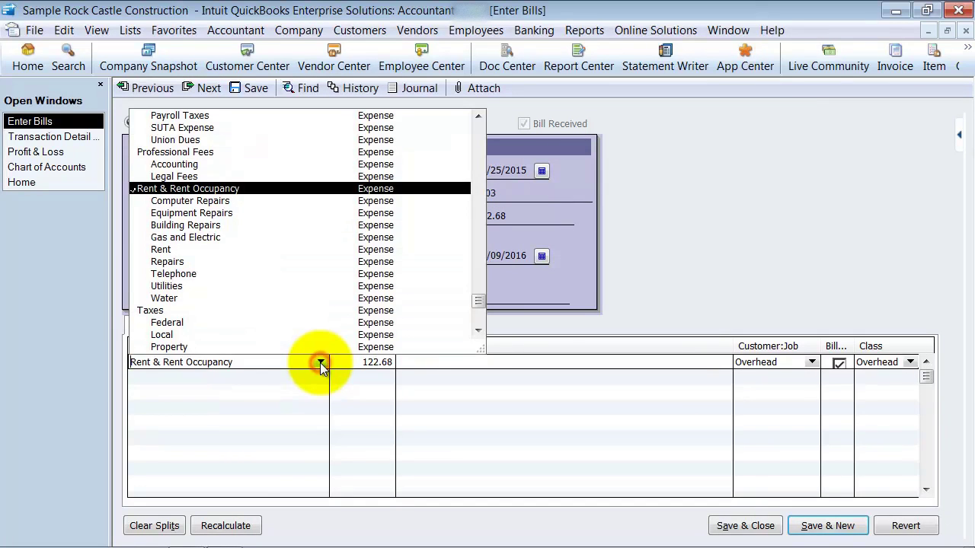
click(228, 238)
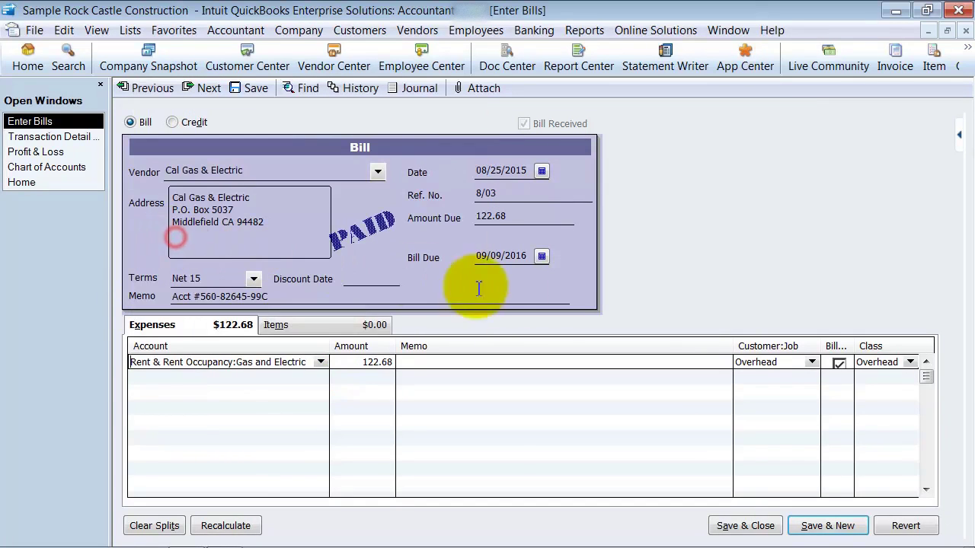
click(744, 524)
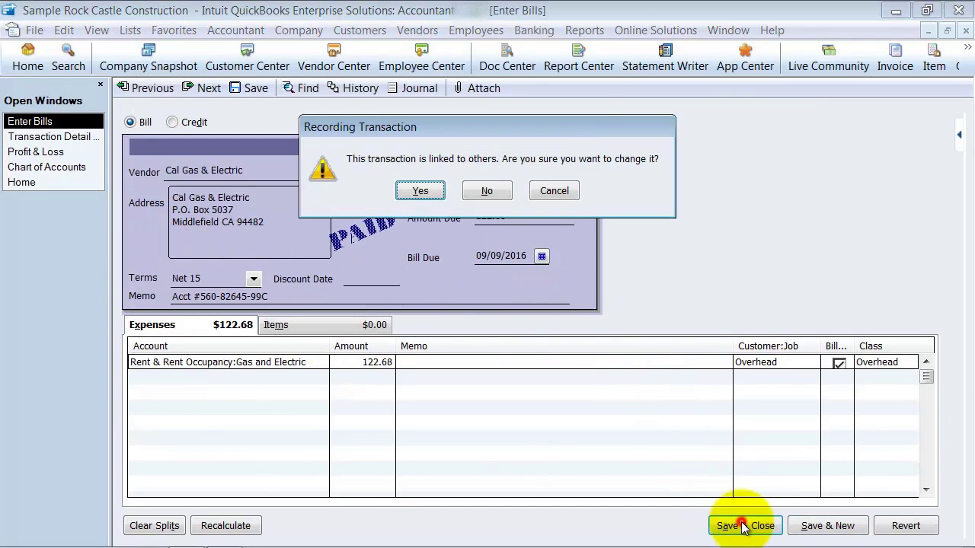
click(418, 188)
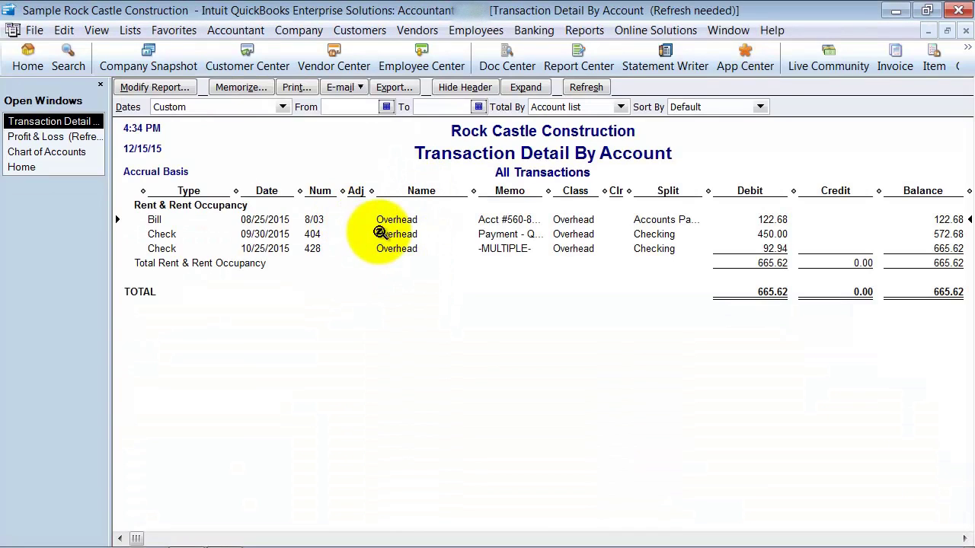
Step: Recode check 404 (09/30/2015) to Equipment Repairs and save it
double_click(380, 234)
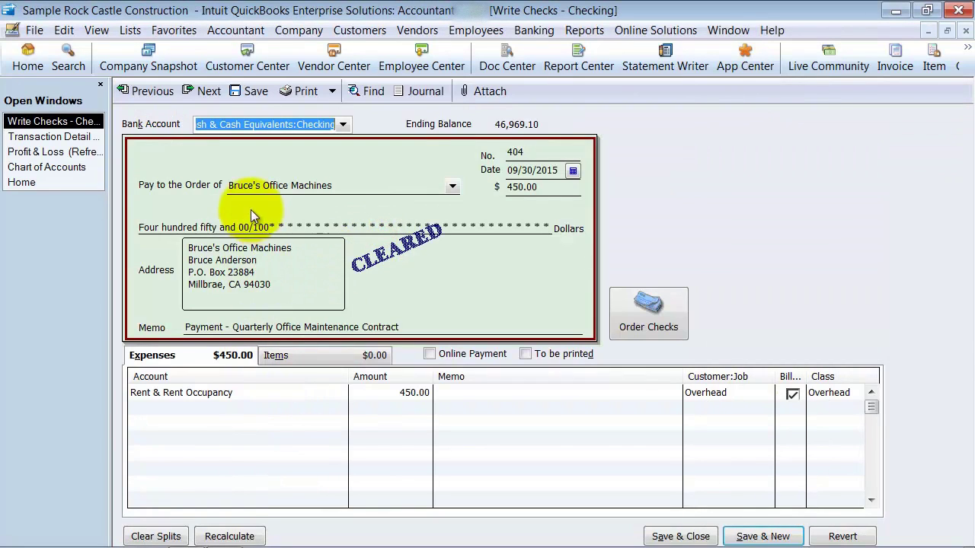
click(313, 392)
click(339, 392)
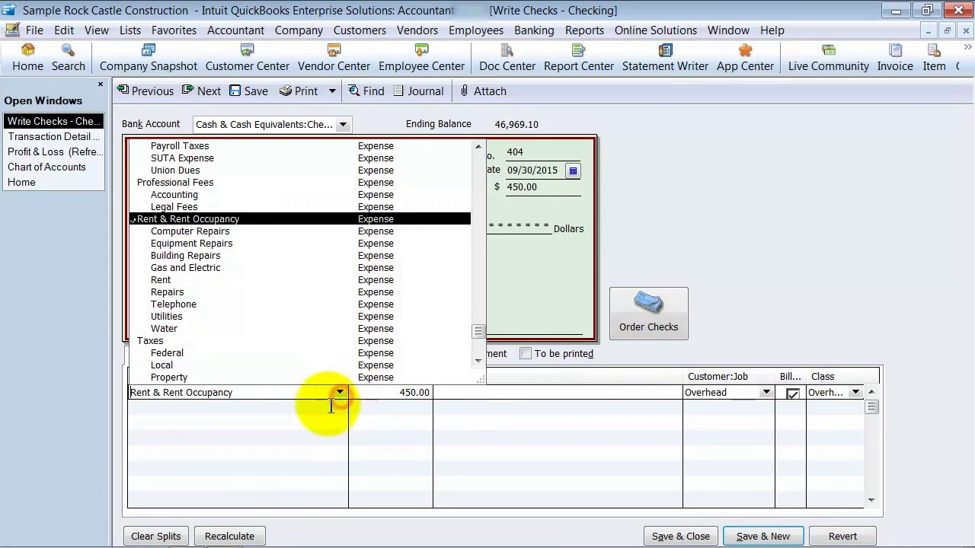
click(192, 243)
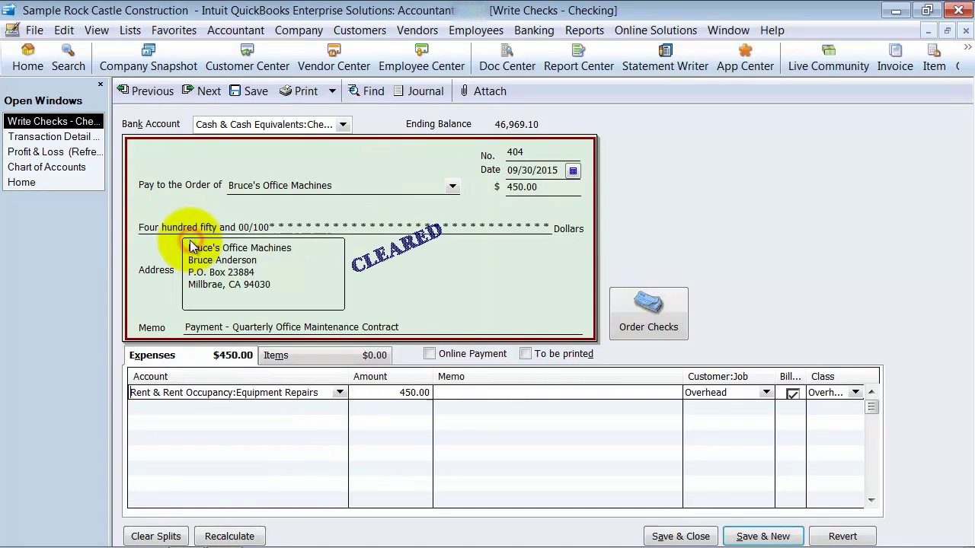
click(649, 533)
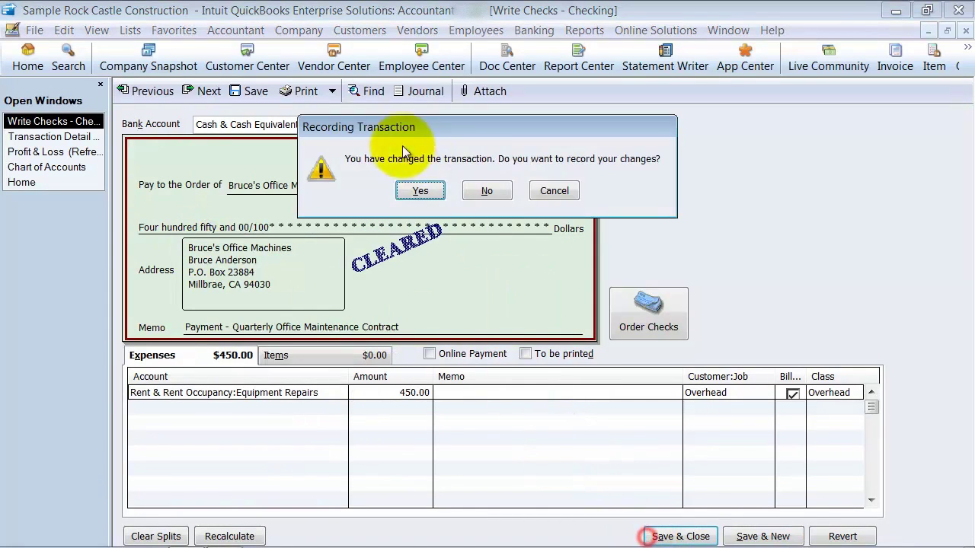
click(420, 190)
Step: Recode both expense lines of check 428 (10/25/2015) to Telephone and save it
double_click(272, 249)
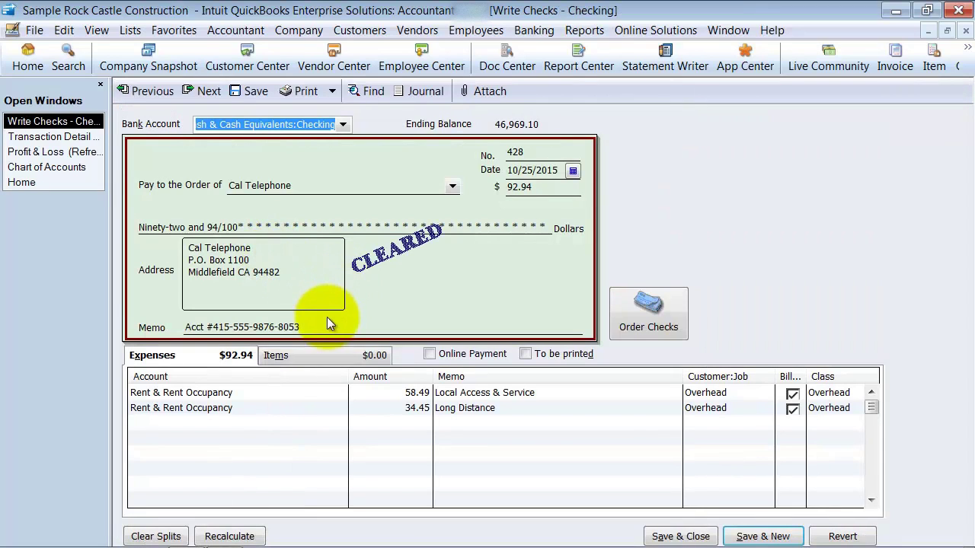
click(298, 392)
click(339, 393)
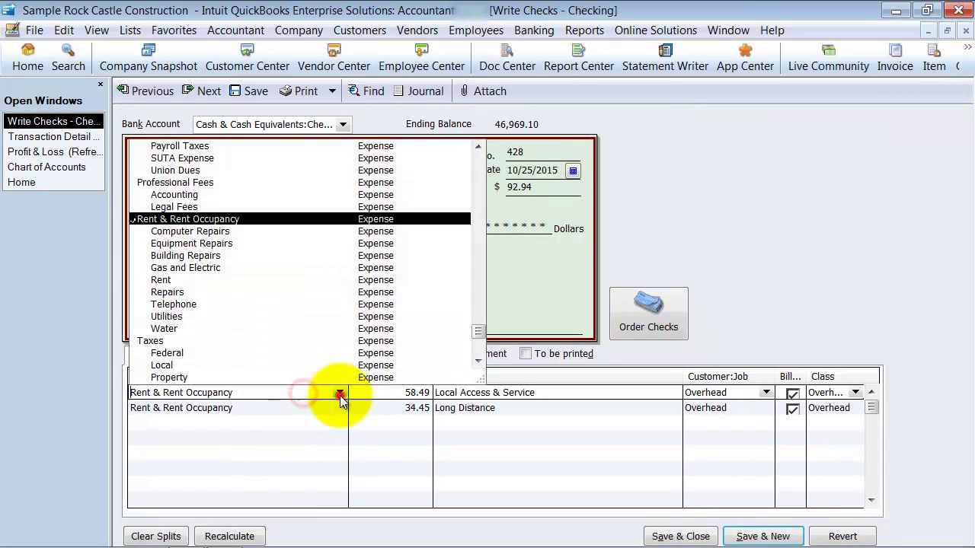
click(179, 307)
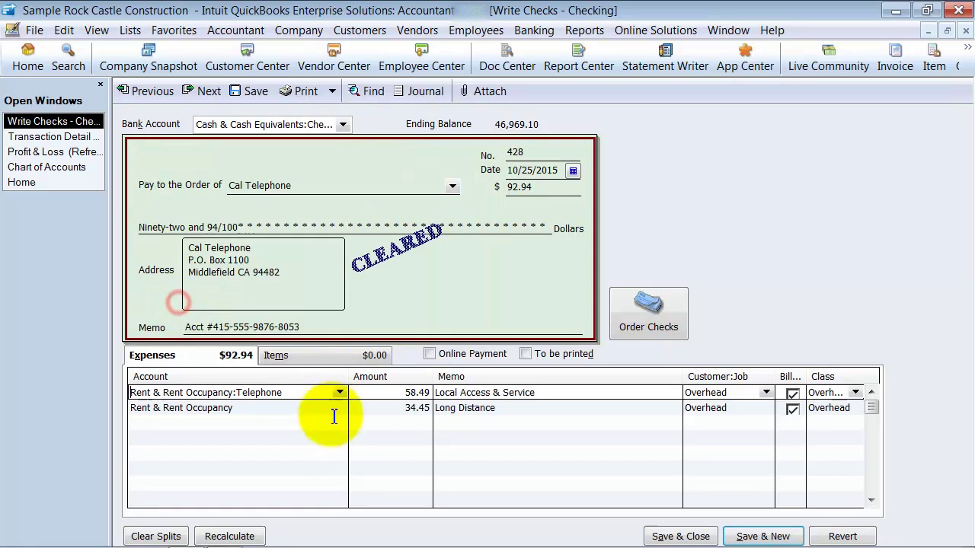
click(330, 408)
click(336, 408)
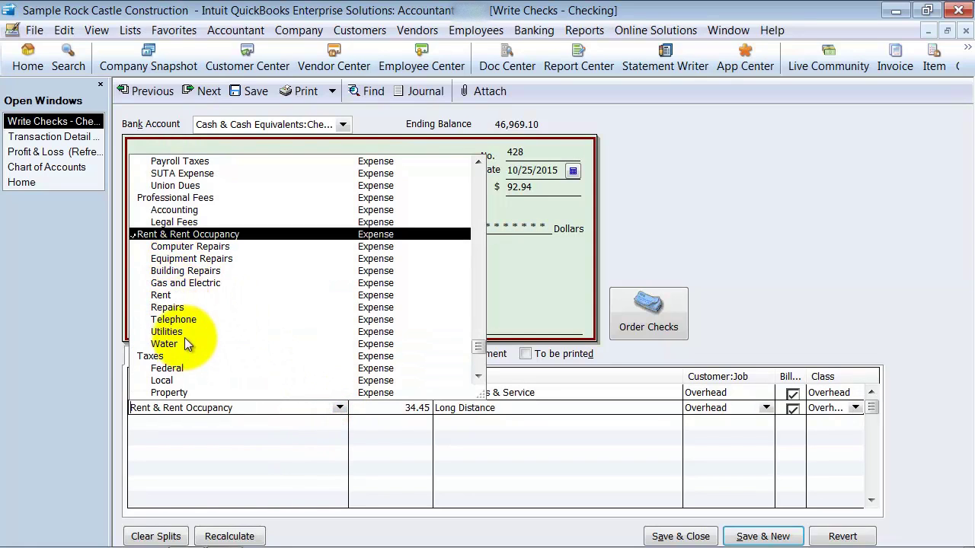
click(177, 319)
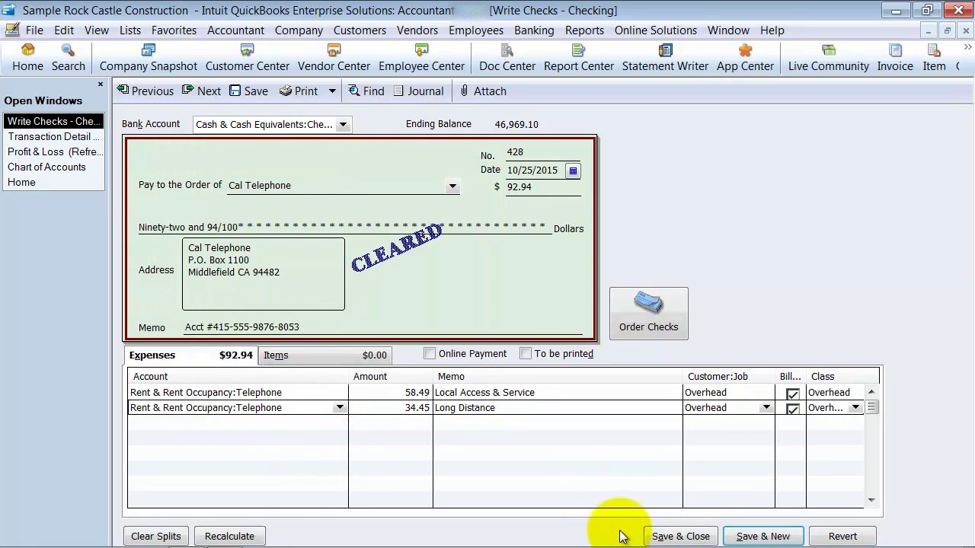
click(646, 536)
Step: Confirm check 428, refresh the Profit & Loss, narrow its amount column, then show the Chart of Accounts
click(420, 191)
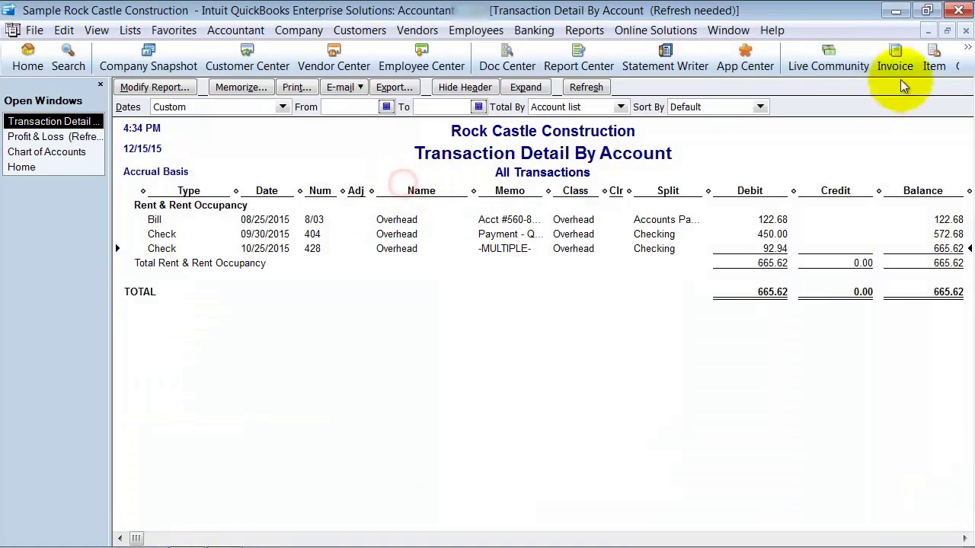
click(966, 31)
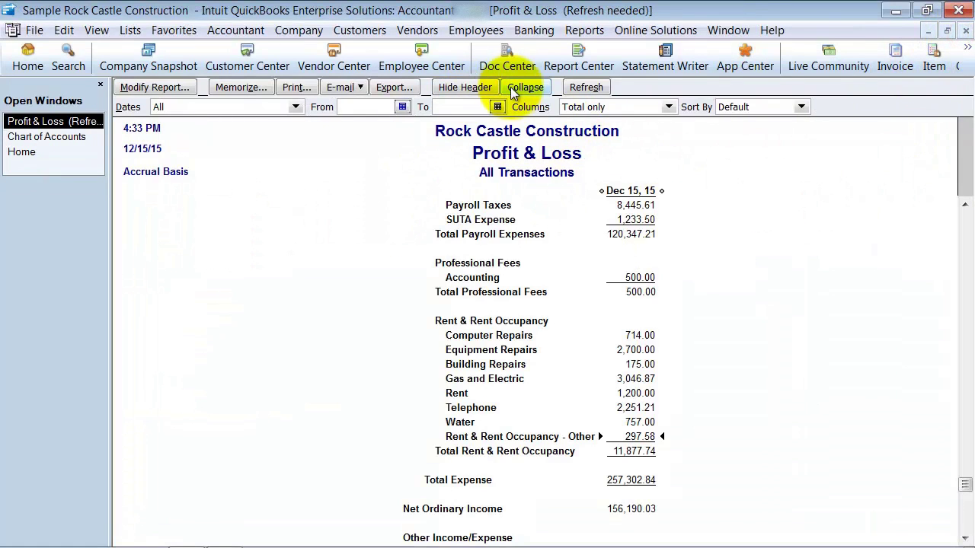
click(583, 87)
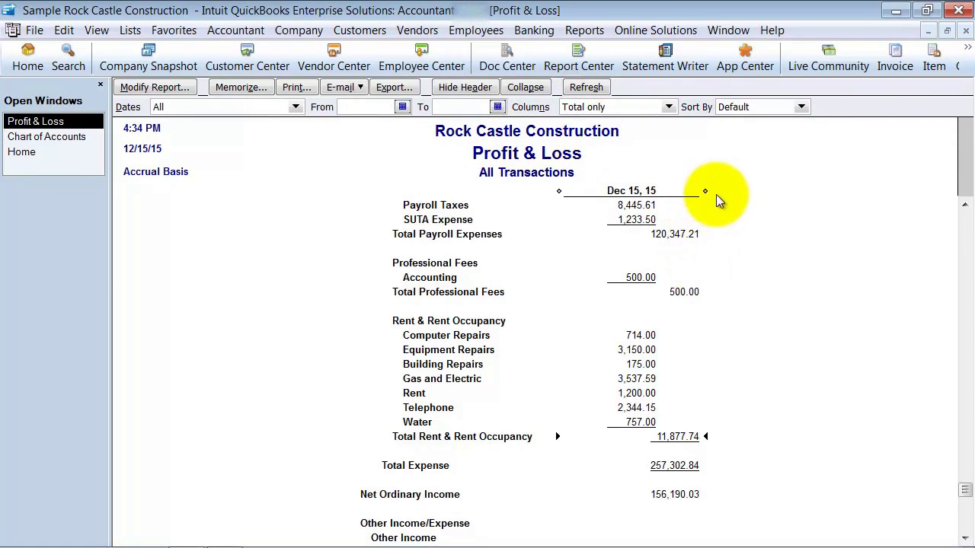
drag(708, 192, 558, 191)
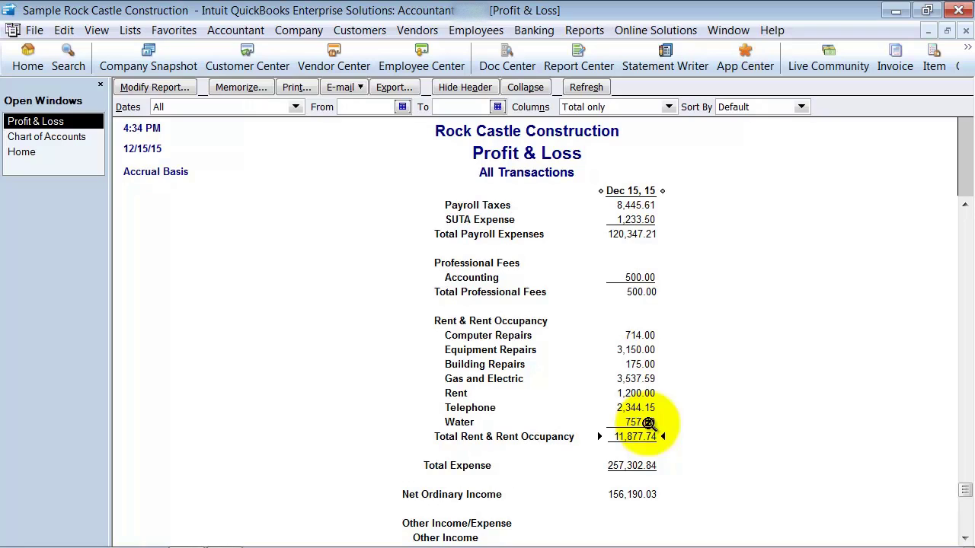
click(82, 137)
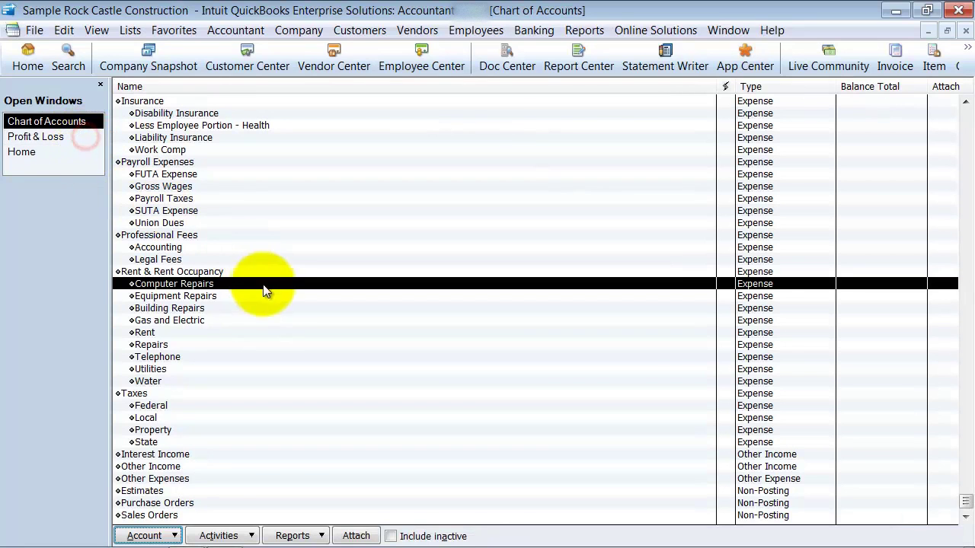